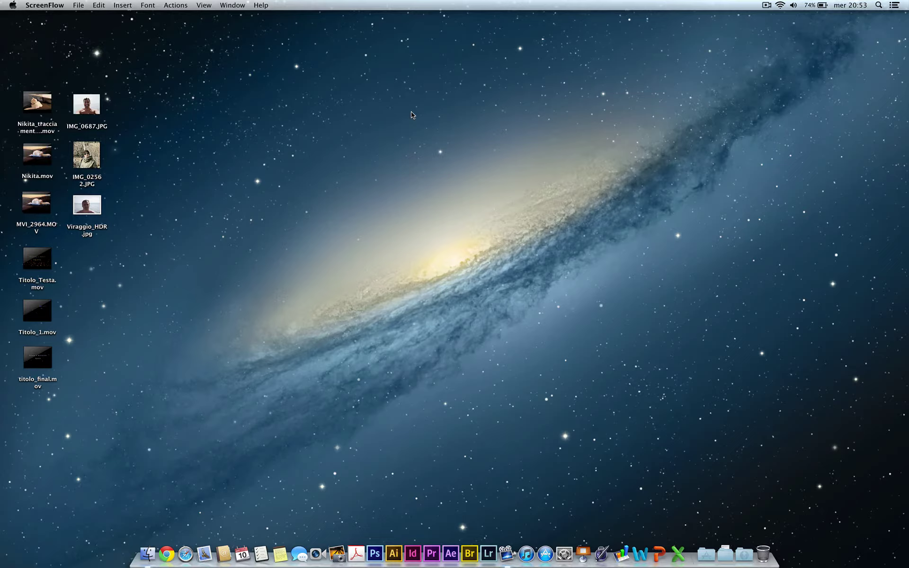
Open Viraggio_HDR.jpg in Photoshop, reposition its window, and open the Image menu
mouse_move(94, 206)
left_mouse_down()
mouse_move(381, 522)
mouse_move(375, 553)
left_mouse_up()
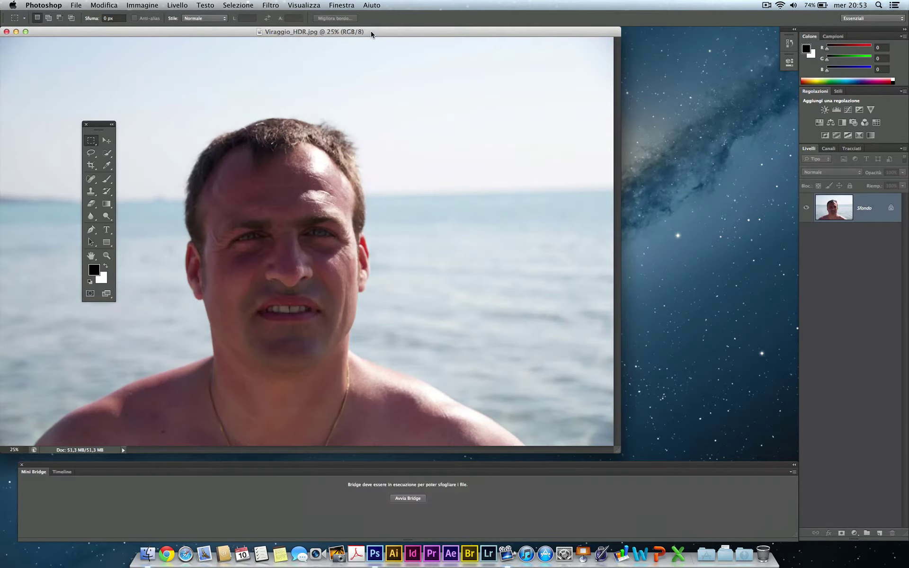
left_click_drag(365, 33, 494, 36)
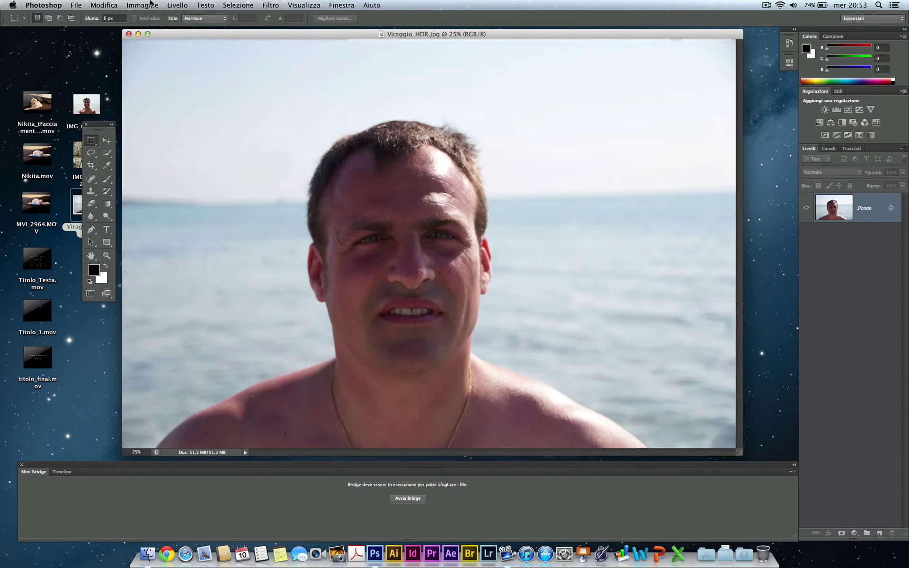
left_click(148, 5)
Duplicate the portrait as 'Viraggio_HDR copia' and open the Image > Adjustments list
left_click(164, 150)
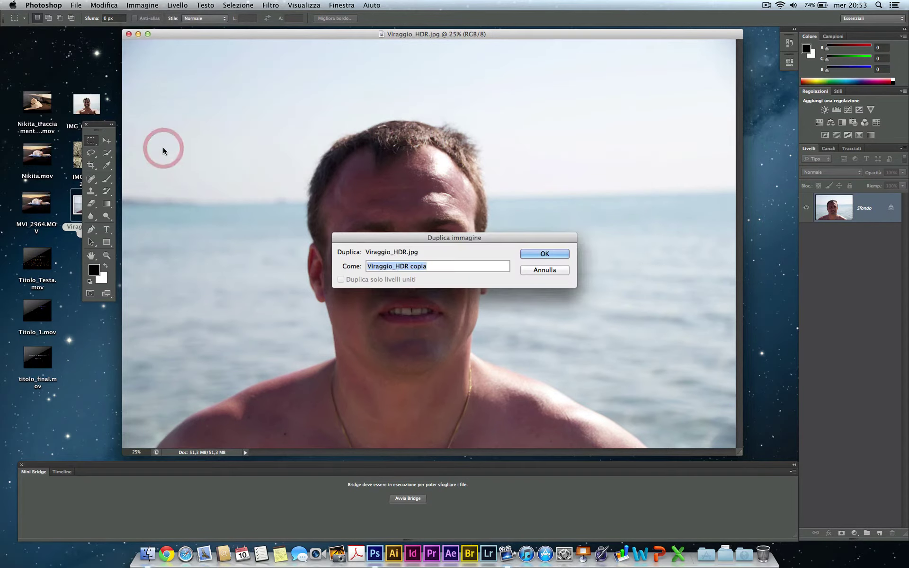
left_click(527, 256)
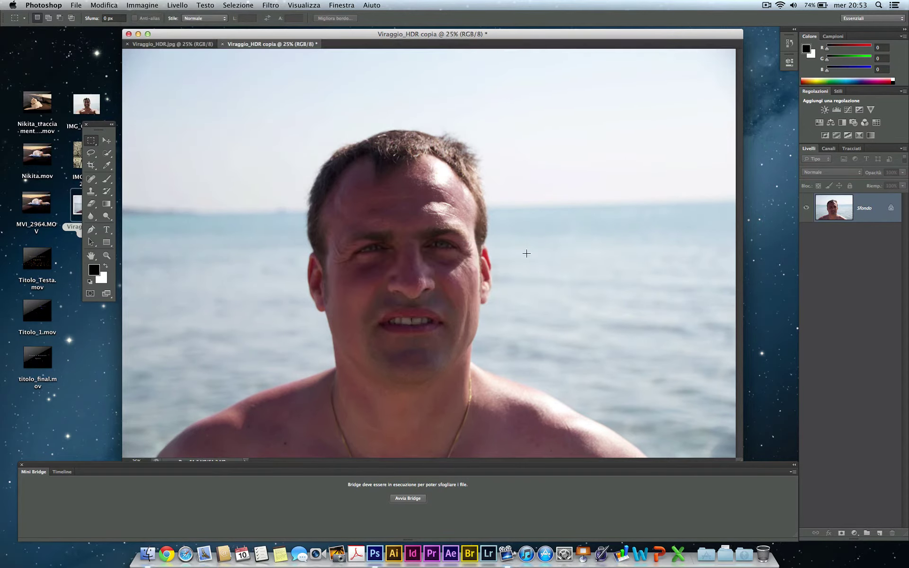
left_click(150, 5)
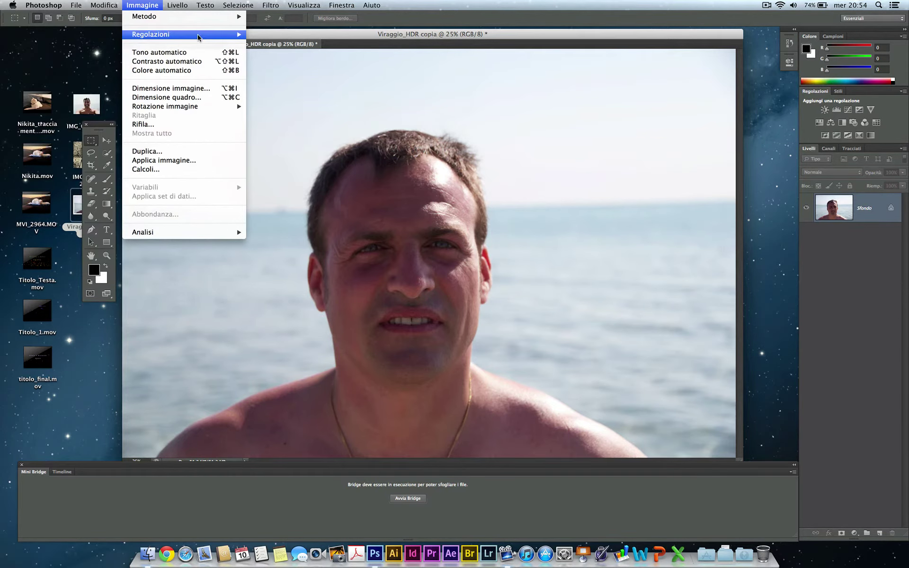
mouse_move(151, 34)
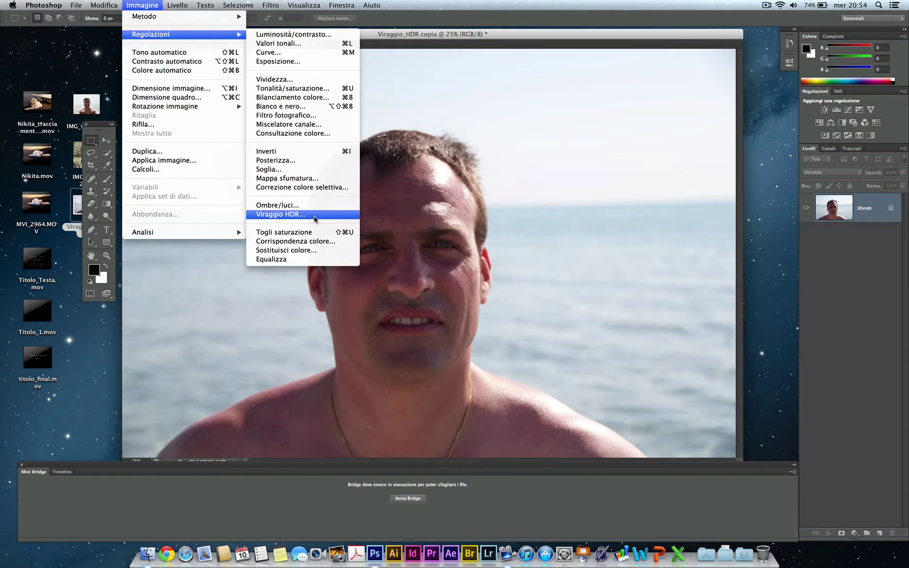
In HDR Toning on the copy, set saturation to -100 and detail to +230
left_click(316, 218)
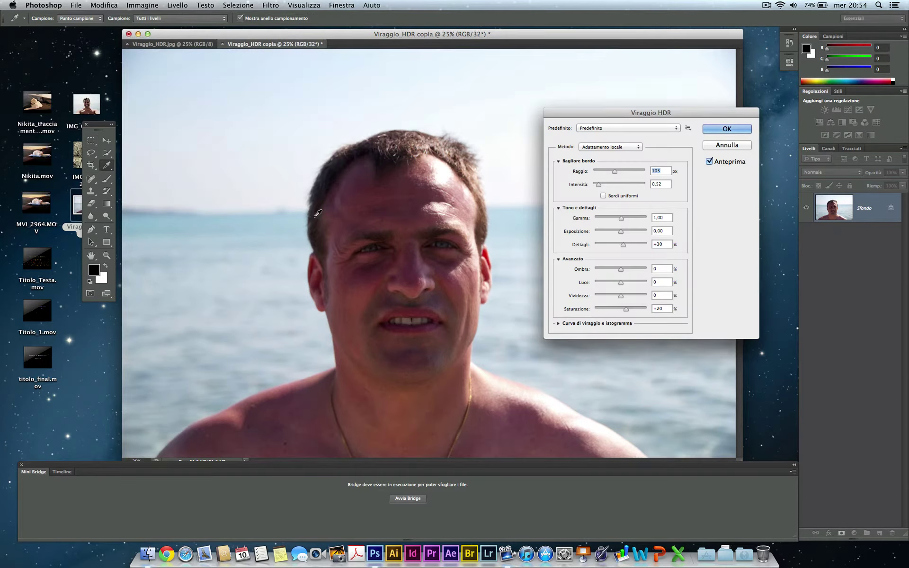
left_click_drag(572, 116, 553, 112)
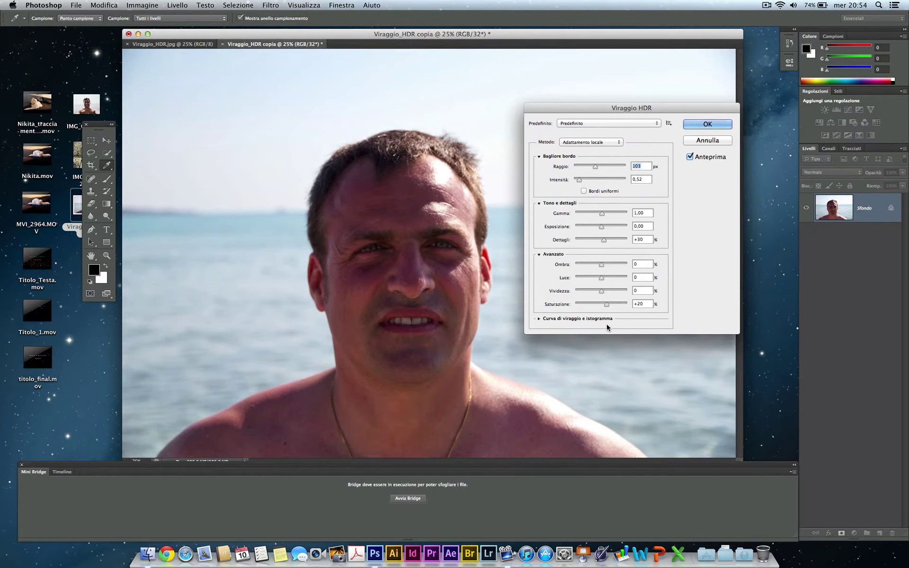
left_click_drag(607, 304, 575, 307)
left_click_drag(602, 242, 622, 244)
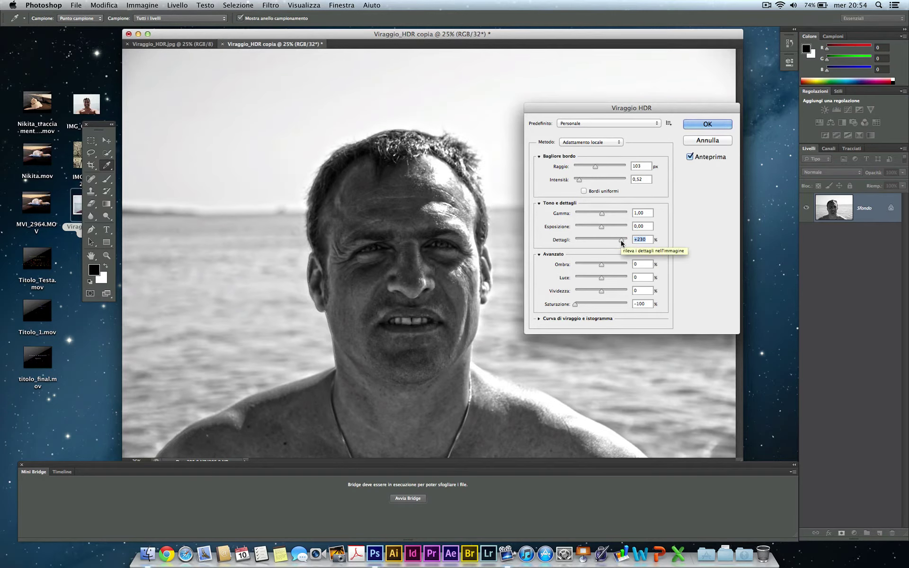
left_click_drag(622, 243, 616, 244)
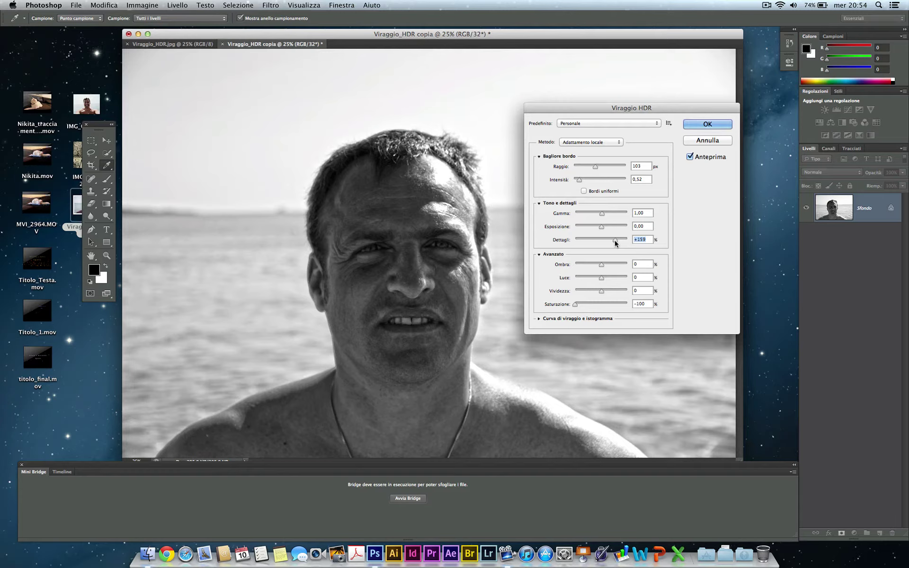
left_click_drag(615, 241, 622, 241)
Apply HDR Toning with smooth edges, strength 0,80, gamma 1,27 and exposure +0,77
left_click(584, 191)
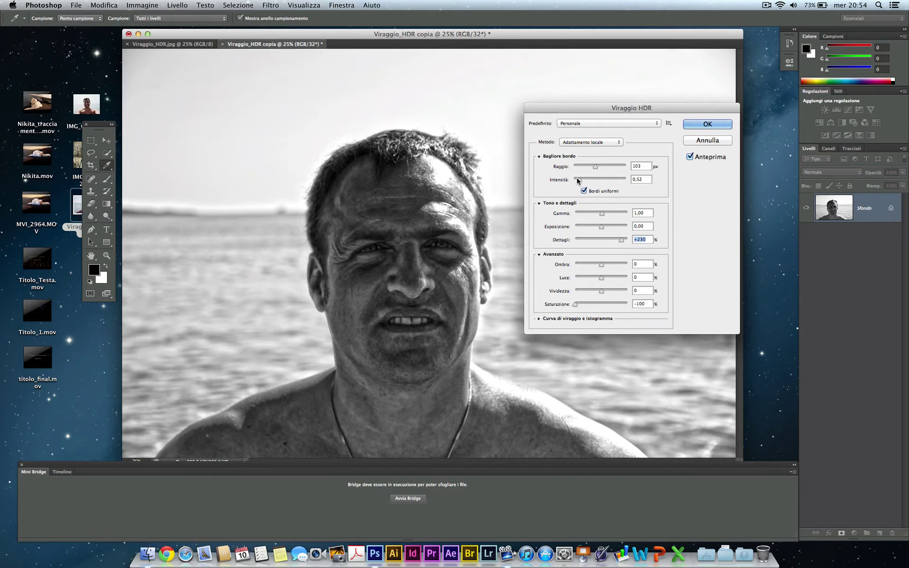
left_click_drag(578, 179, 583, 181)
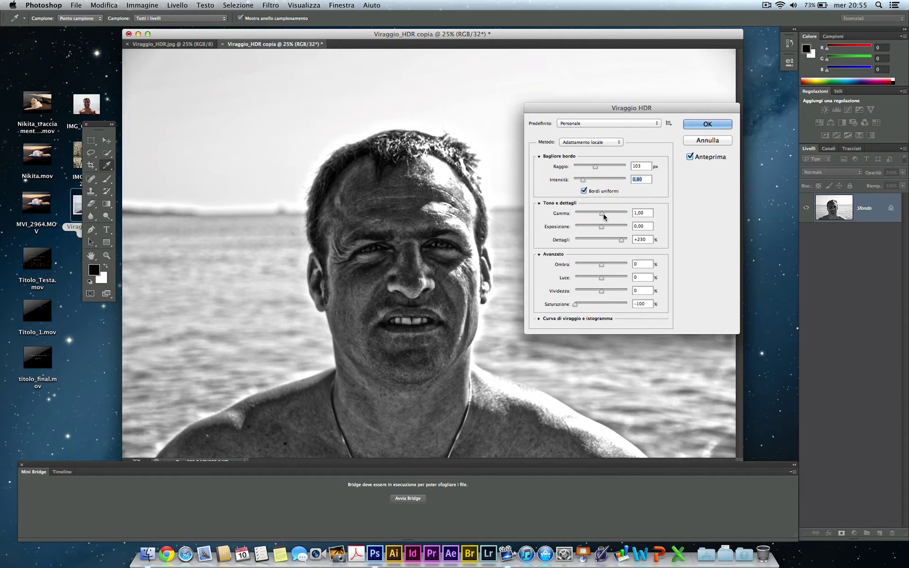
left_click_drag(602, 214, 597, 214)
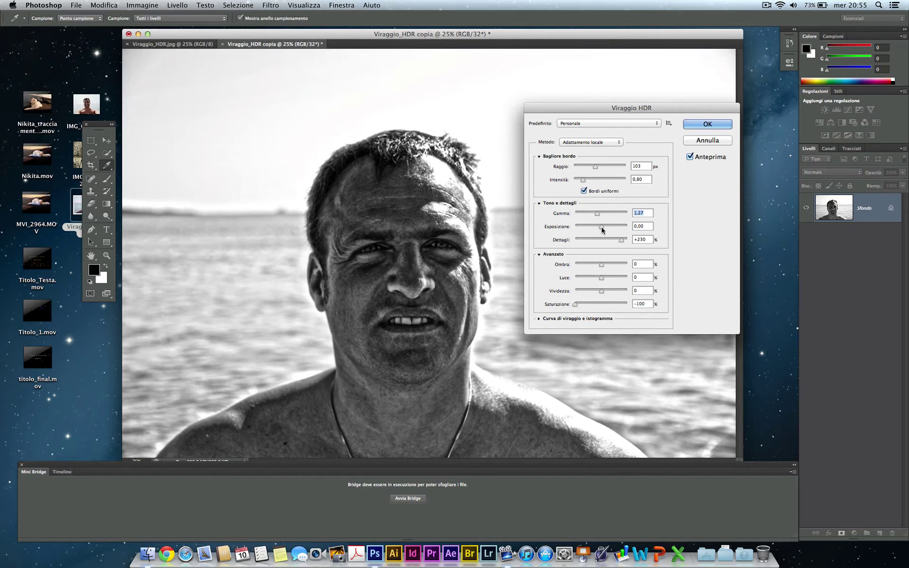
left_click_drag(601, 226, 605, 227)
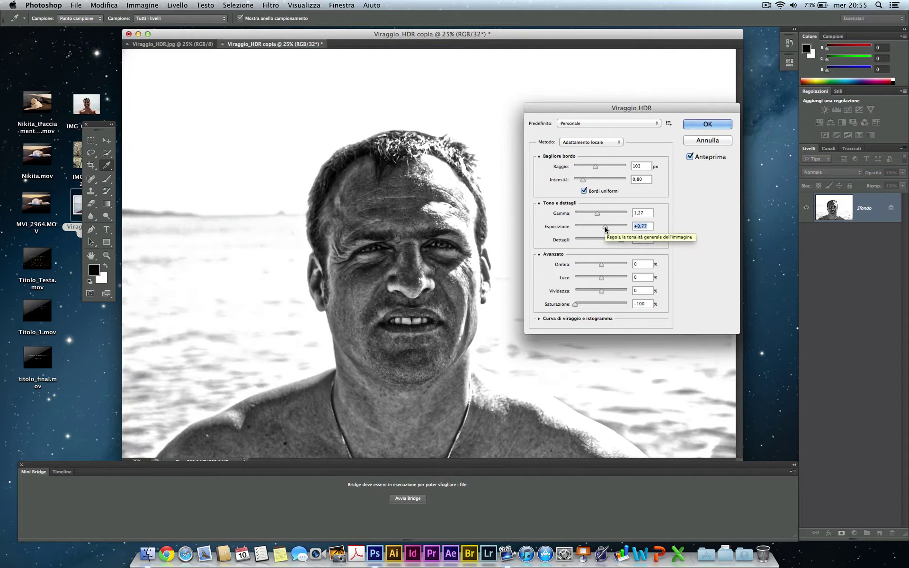
left_click_drag(576, 108, 543, 90)
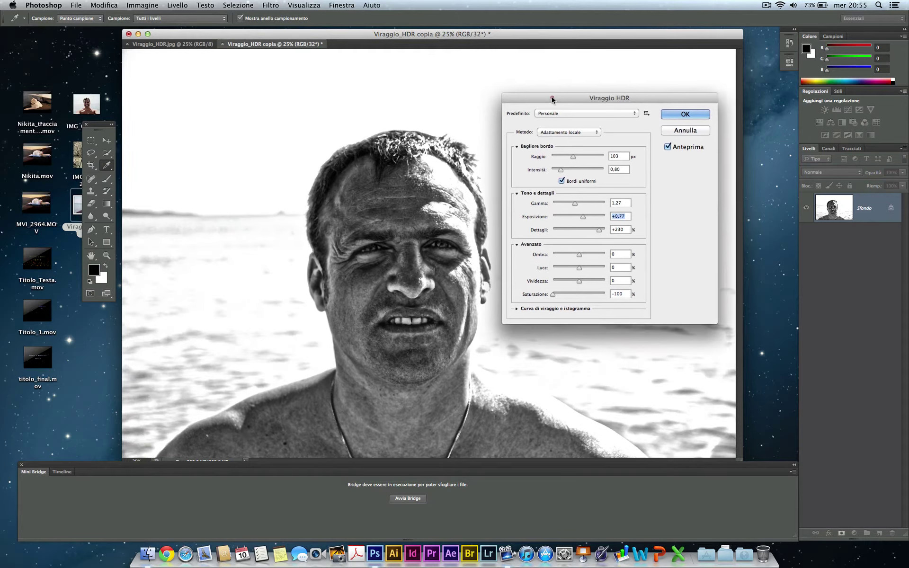
left_click(658, 105)
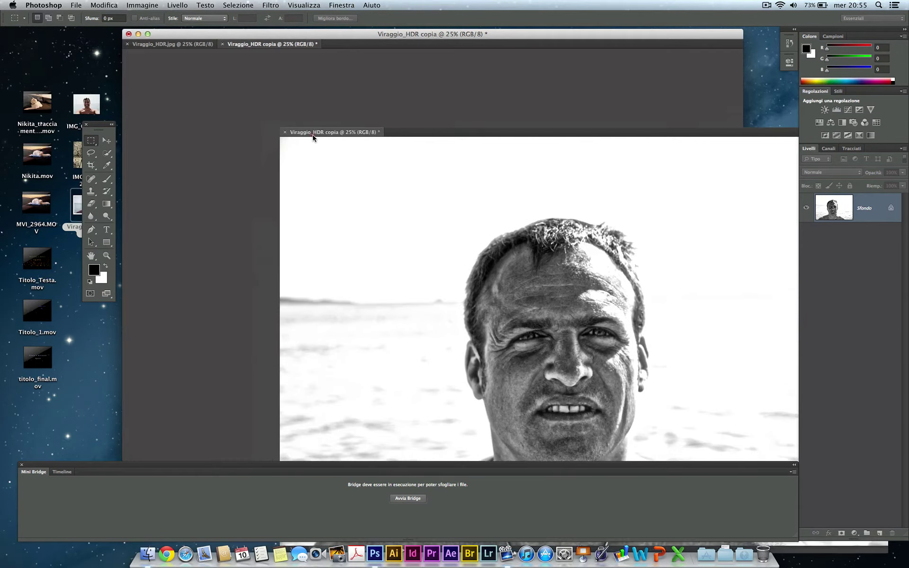
Drag the toned copy's layer into Viraggio_HDR.jpg as Livello 1 using the Move tool
left_click_drag(250, 48, 311, 135)
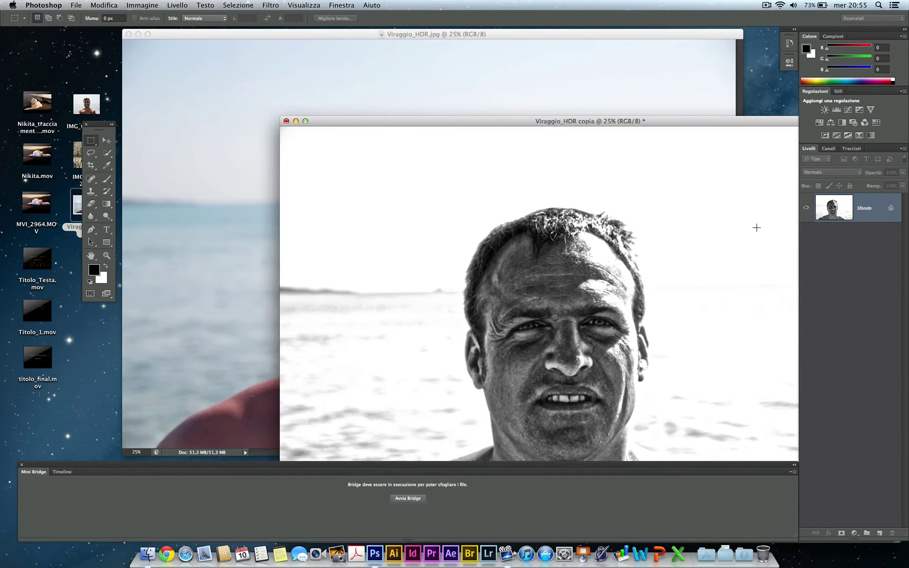
left_click(114, 139)
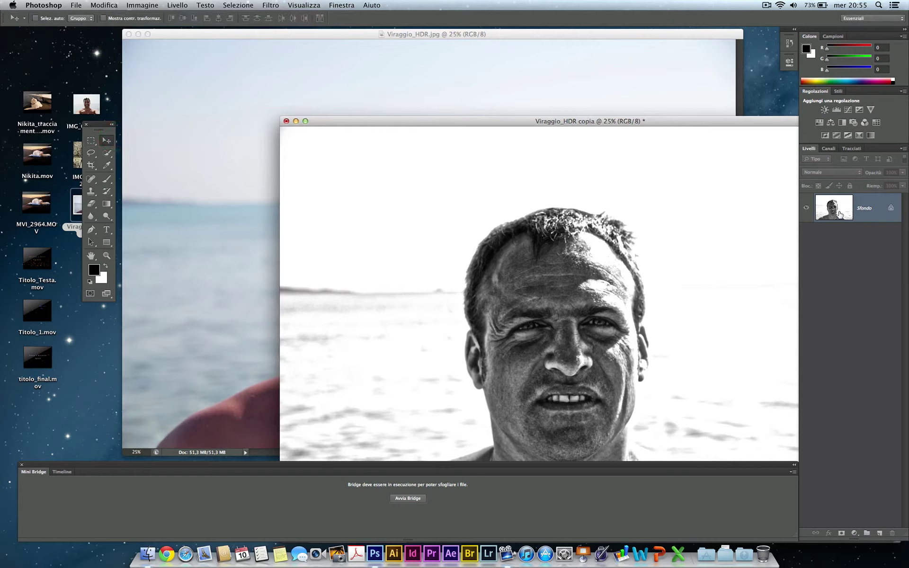
left_click_drag(840, 214, 413, 97)
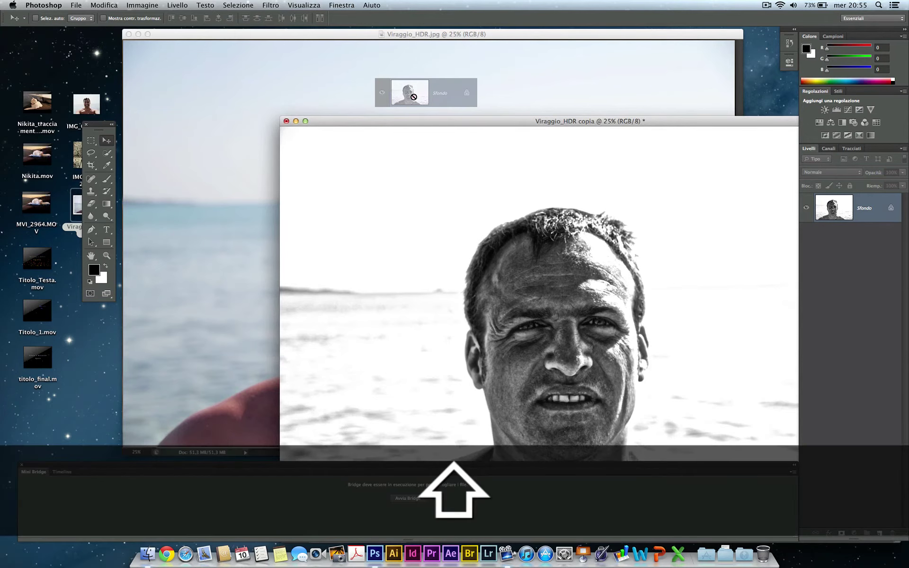
left_click_drag(414, 97, 413, 96)
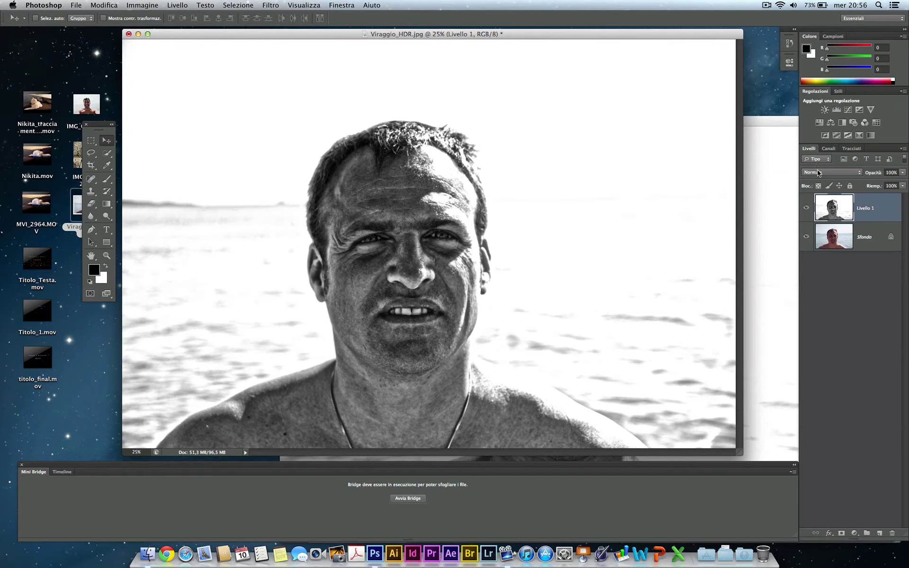
Set Livello 1's blend mode to Luce soffusa (Soft Light)
left_click(860, 175)
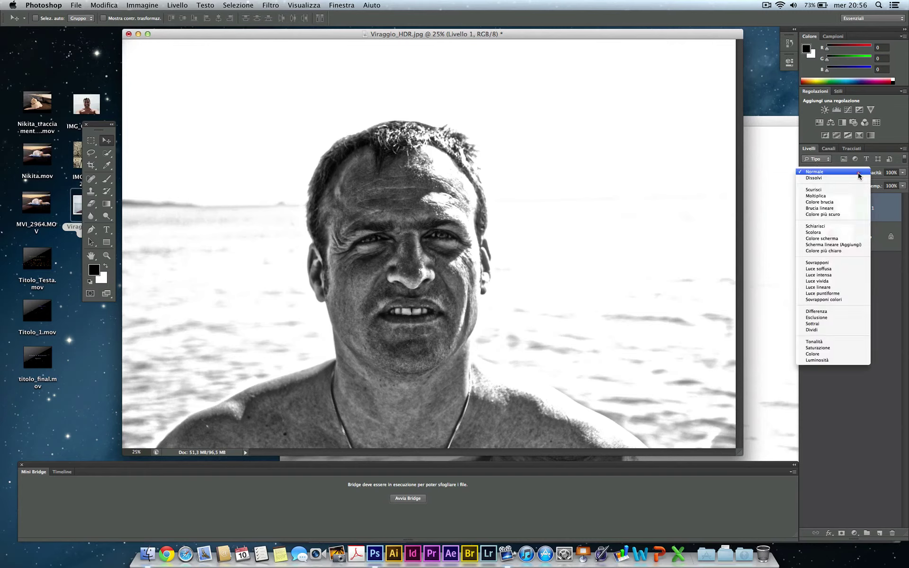
left_click(843, 268)
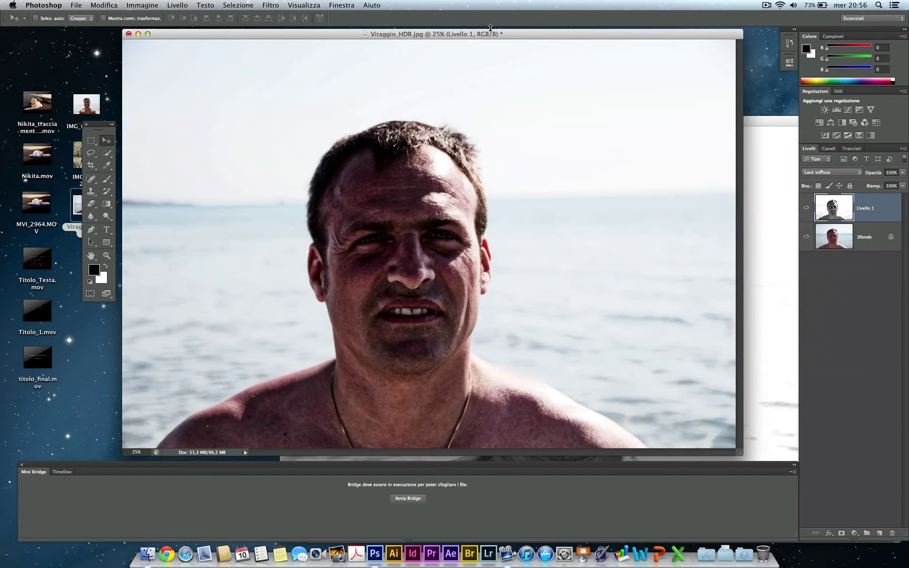
left_click(151, 5)
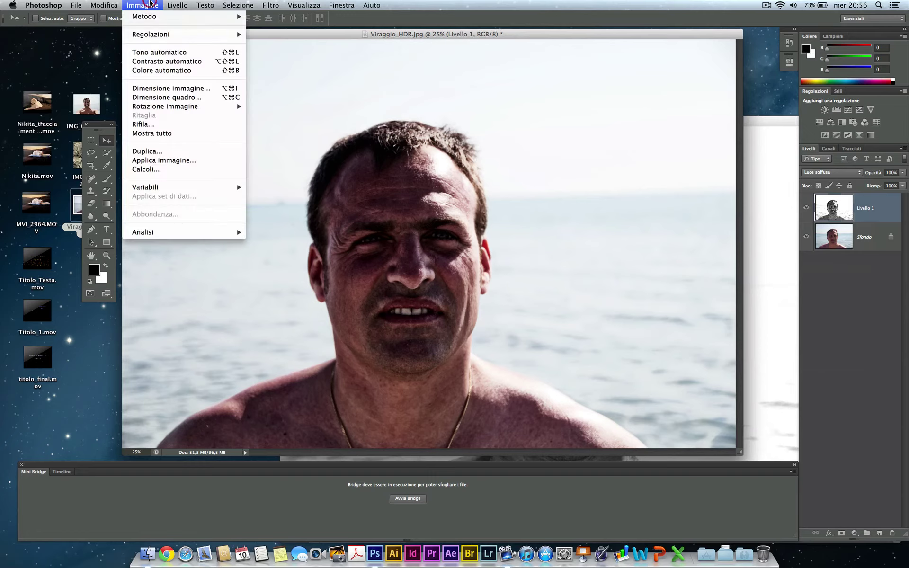
mouse_move(150, 34)
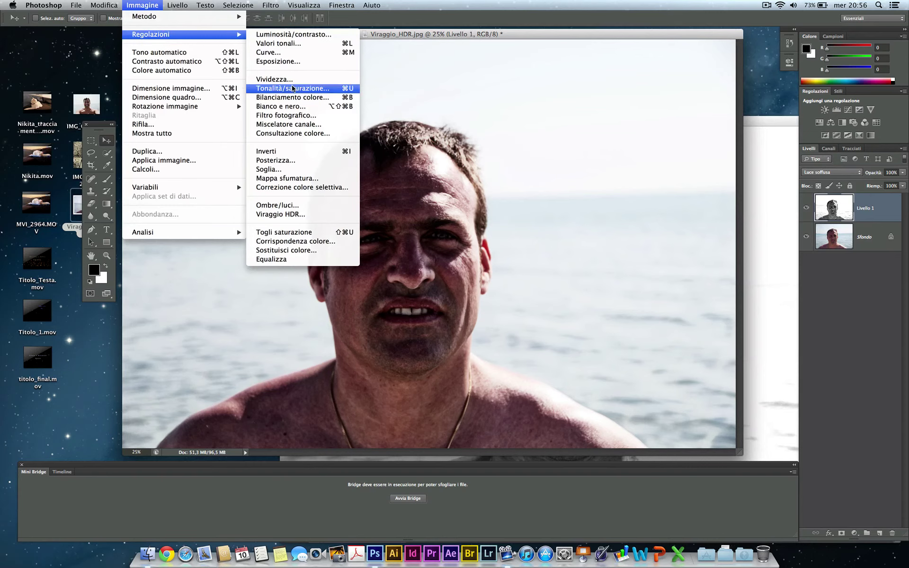
Open Hue/Saturation on Livello 1 and enable Colorize with a warmer tint
left_click(293, 88)
left_click_drag(599, 108, 560, 81)
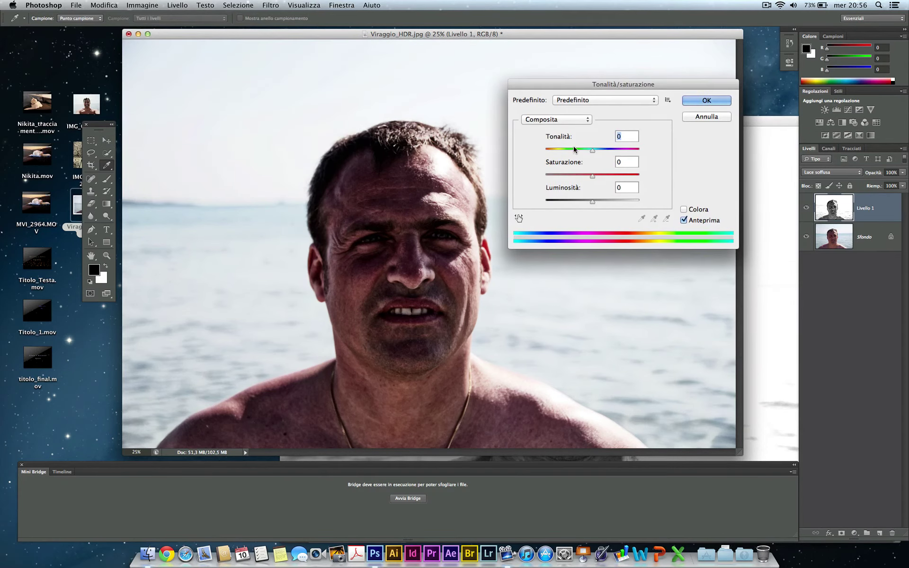
left_click_drag(591, 200, 602, 205)
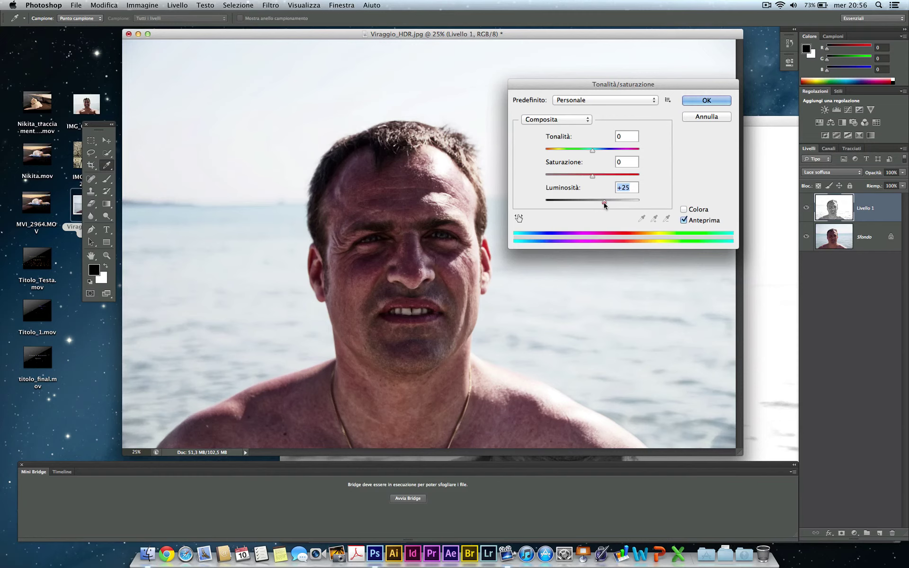
left_click(683, 209)
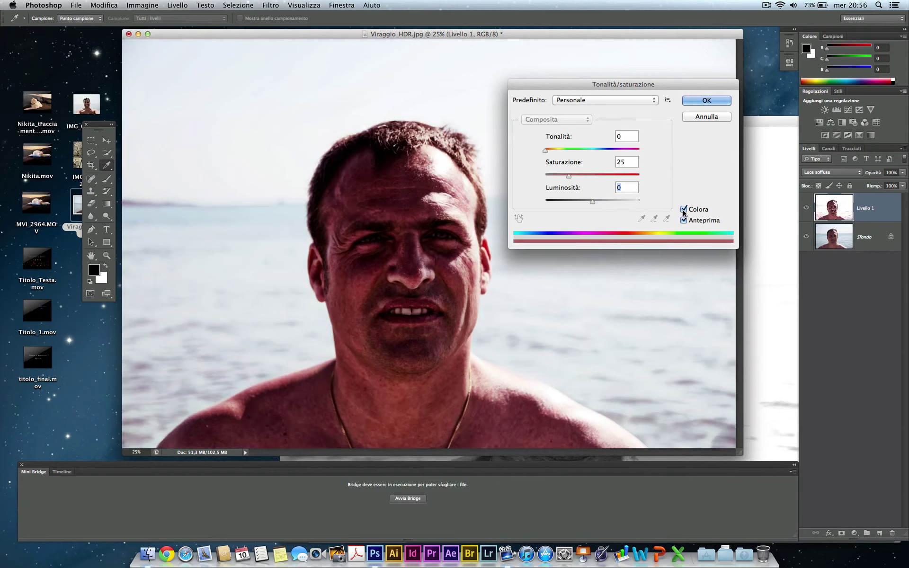
left_click_drag(593, 203, 606, 205)
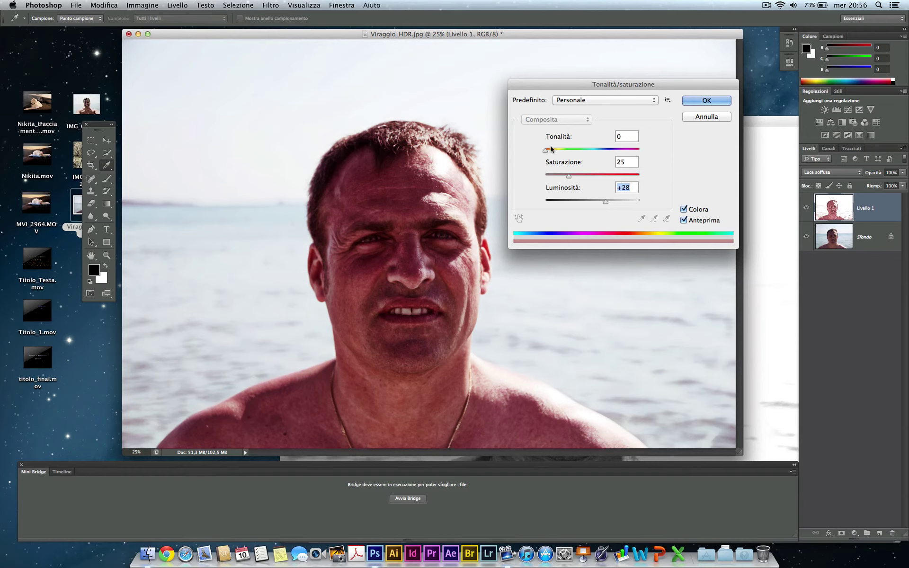
left_click_drag(546, 151, 555, 151)
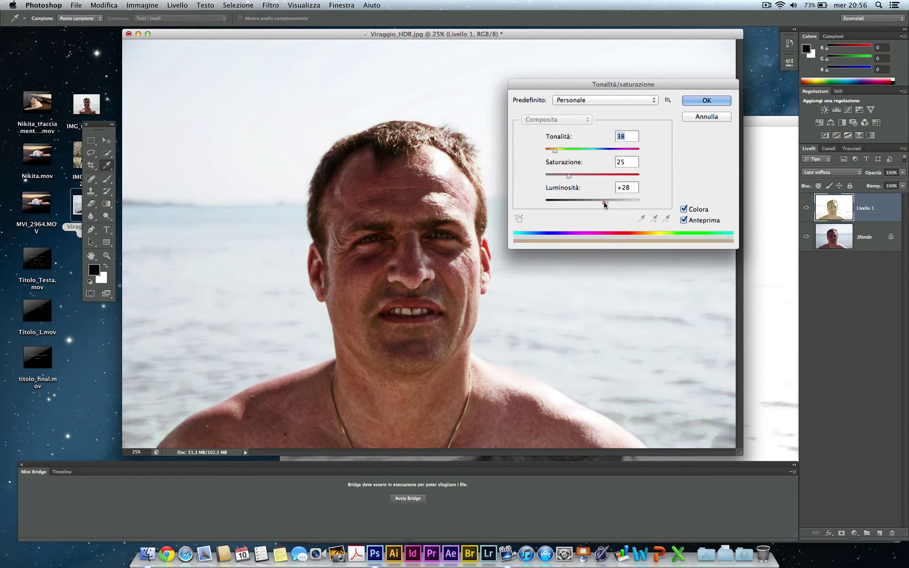
left_click_drag(603, 204, 554, 176)
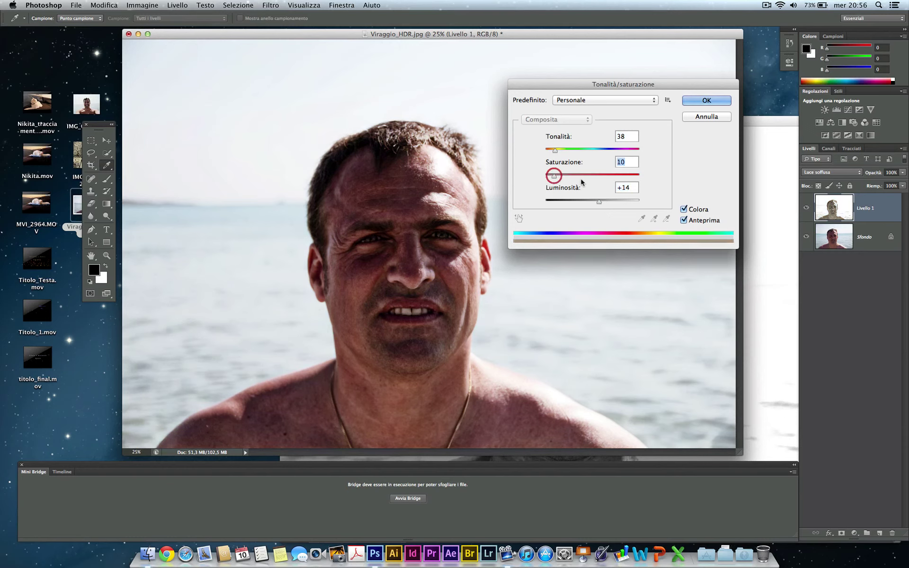
Fine-tune the tint to hue 47, saturation 10, lightness +26, compare preview, and apply
left_click_drag(599, 203, 601, 202)
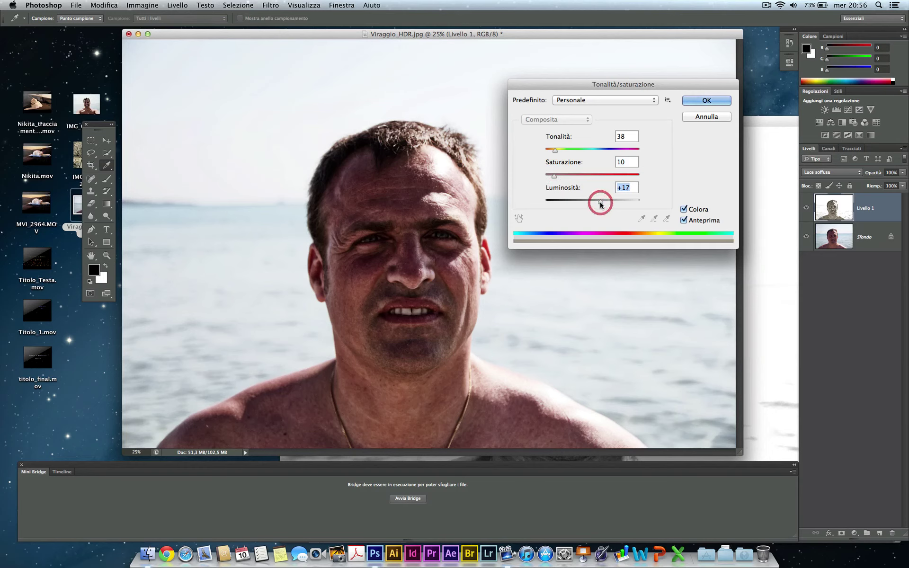
left_click_drag(555, 151, 558, 150)
left_click_drag(602, 201, 604, 203)
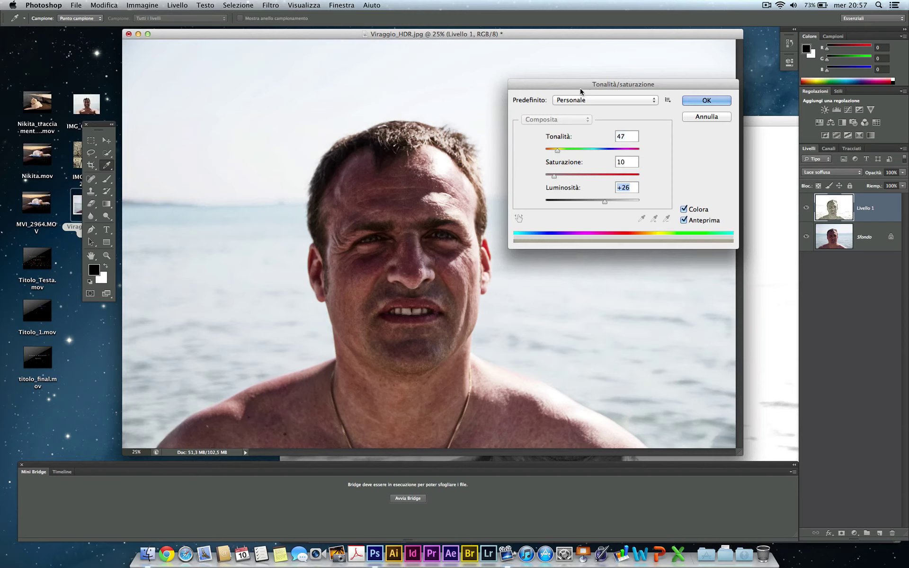
left_click_drag(579, 88, 586, 88)
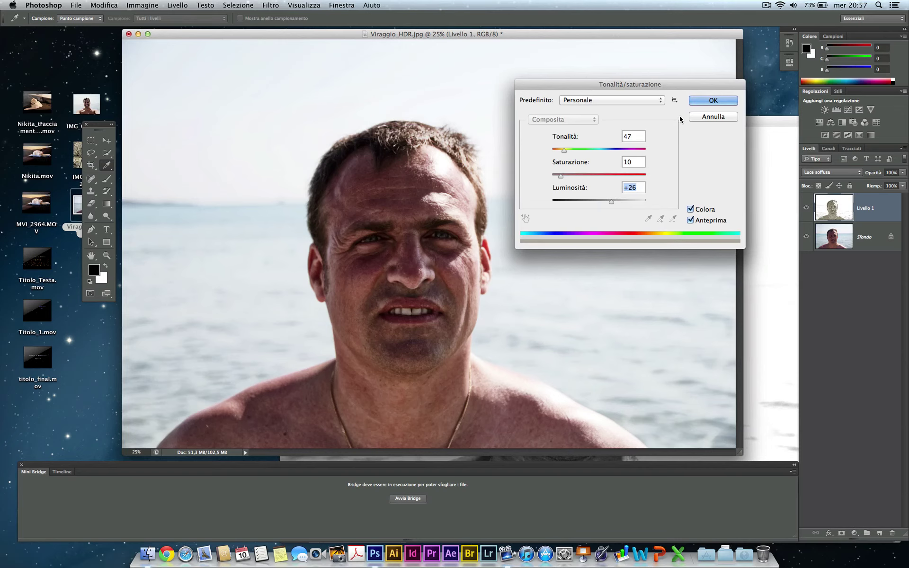
left_click(691, 220)
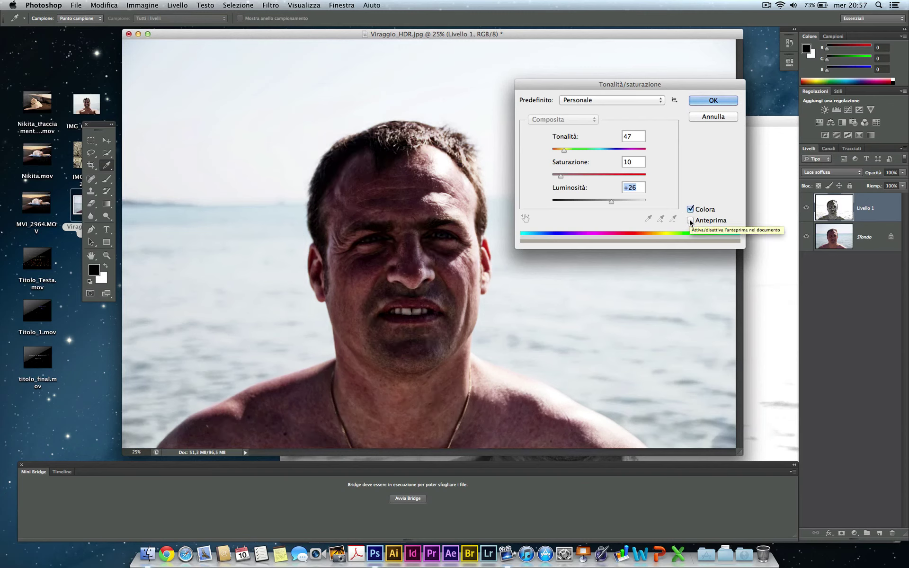
left_click(690, 220)
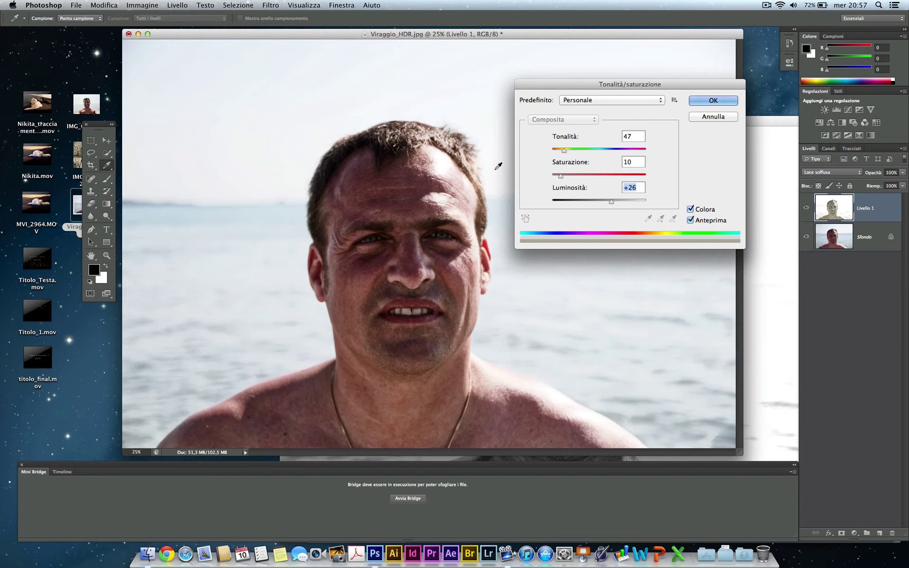
left_click(703, 102)
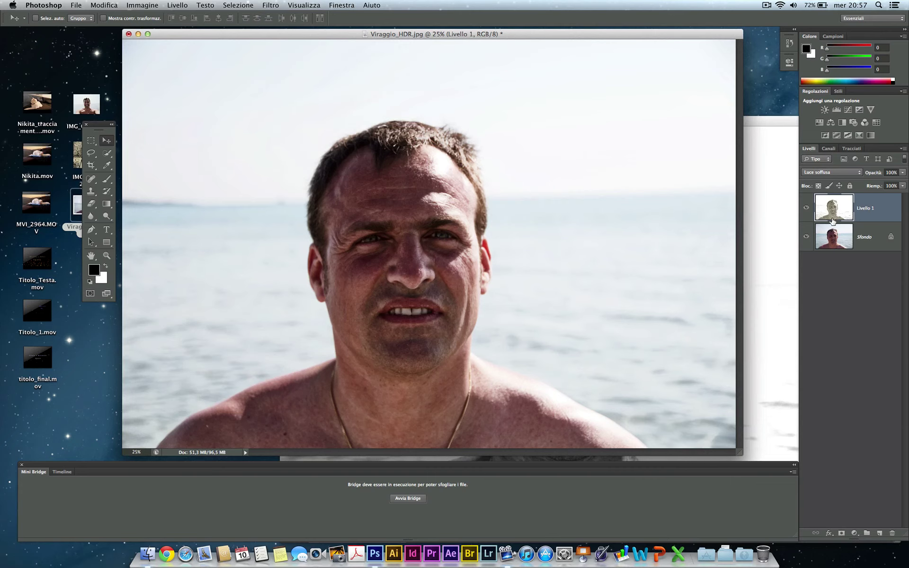
left_click(807, 210)
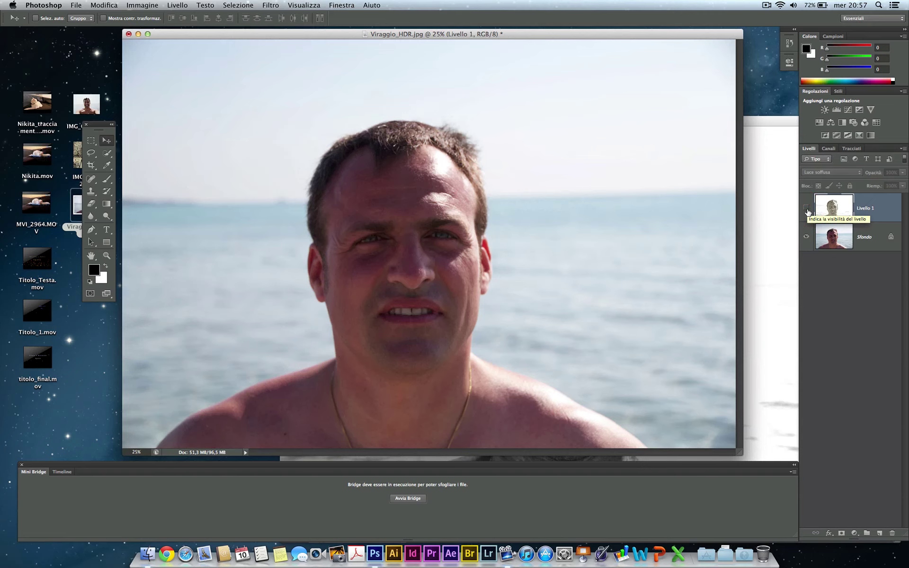
left_click(807, 209)
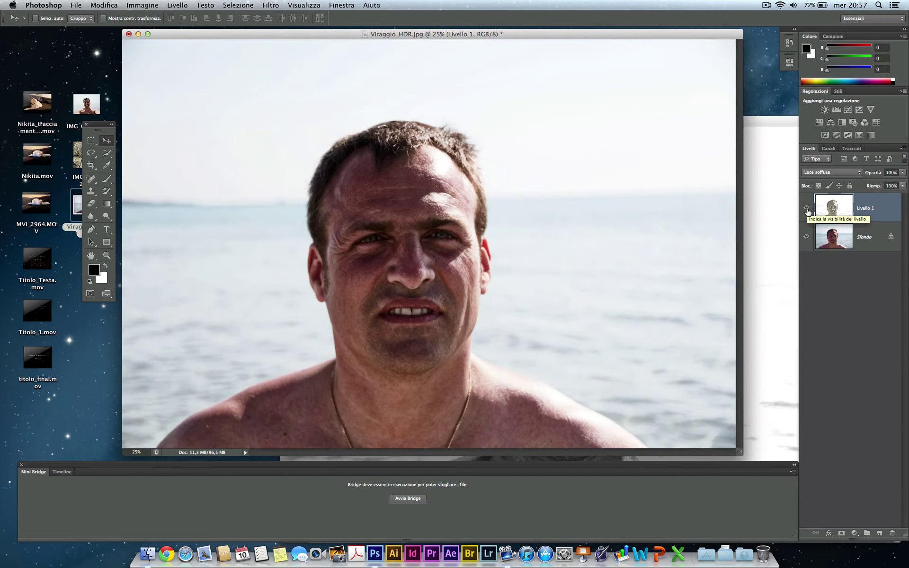
left_click(807, 209)
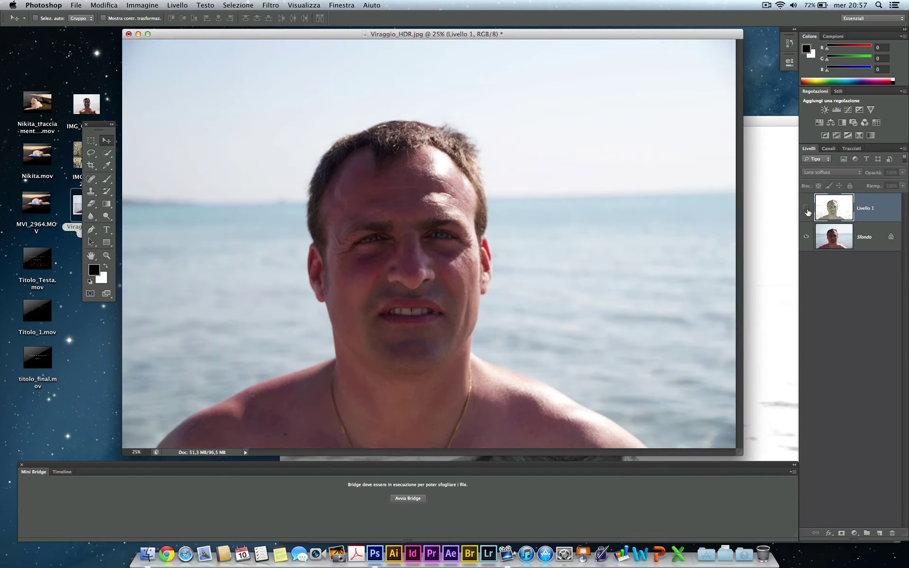
left_click(807, 209)
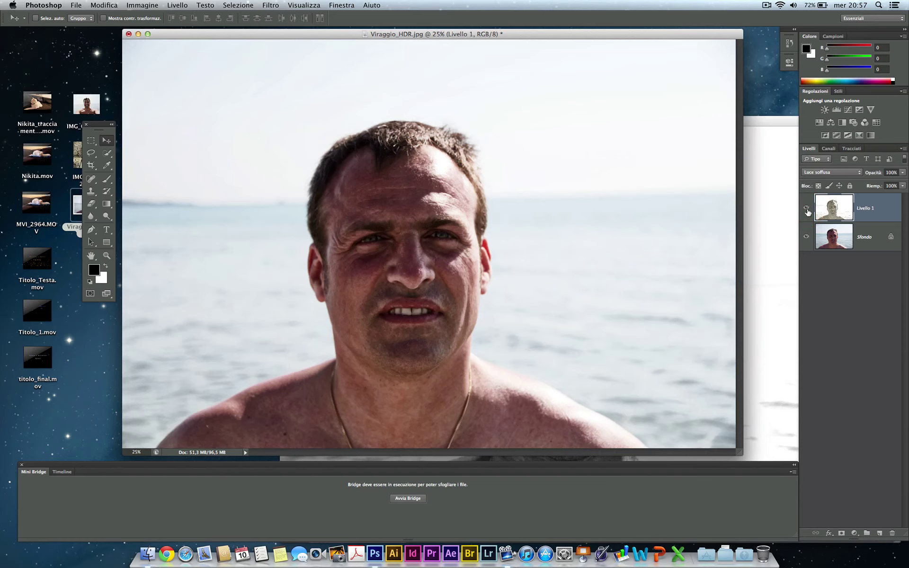